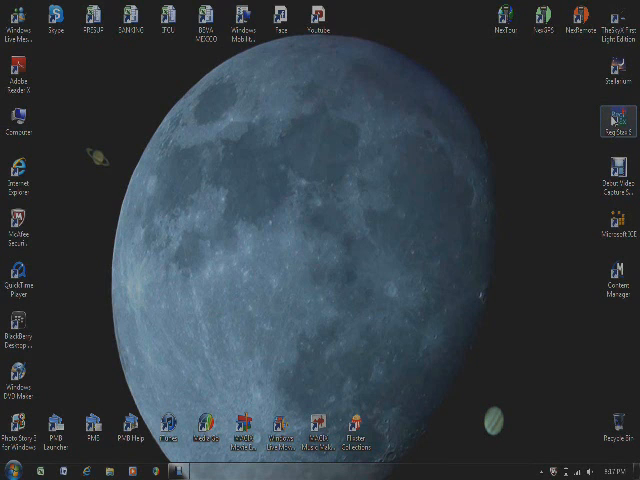
# - Launch RegiStax 6 from the desktop so its main window opens
pyautogui.click(616, 120)
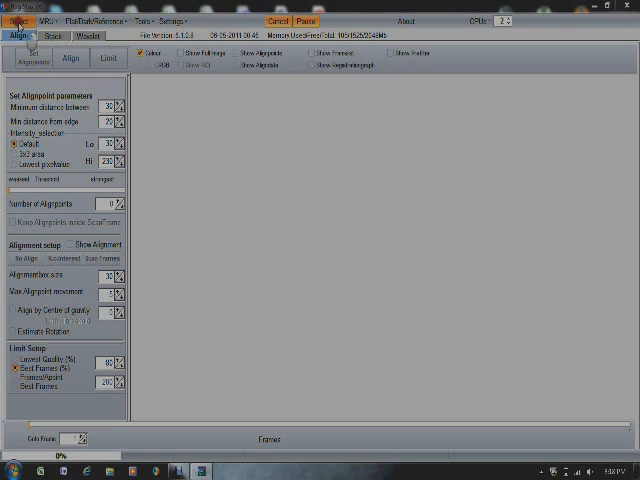
# - Load the Jupiter Short video, showing its first of 1048 frames
pyautogui.click(18, 21)
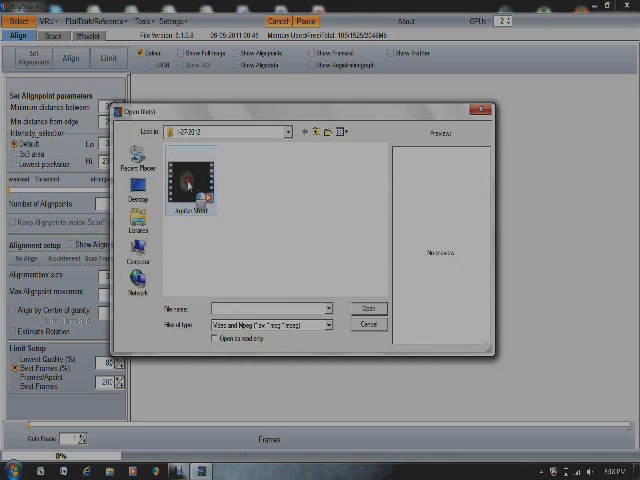
pyautogui.click(189, 185)
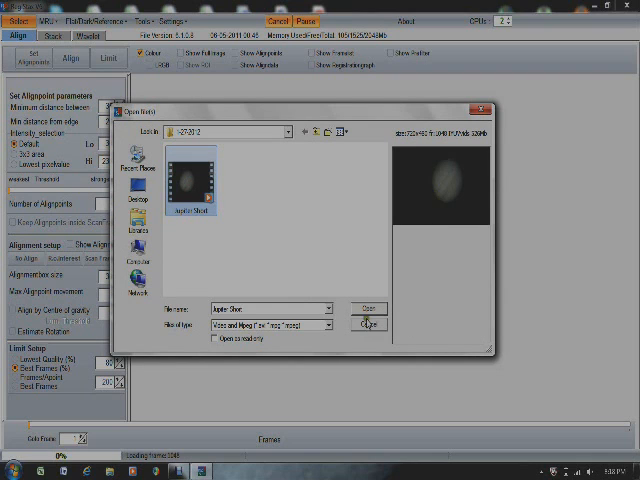
pyautogui.click(368, 309)
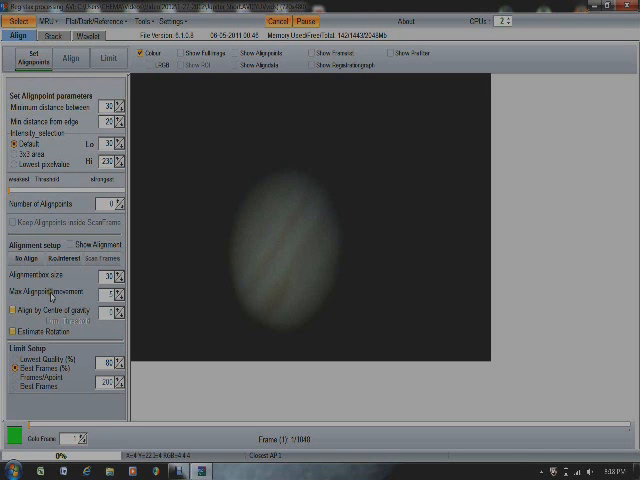
# - Step forward and back through the frames with the spinner, settling on frame 10 as reference
pyautogui.click(82, 437)
pyautogui.click(82, 437)
pyautogui.click(81, 437)
pyautogui.click(81, 437)
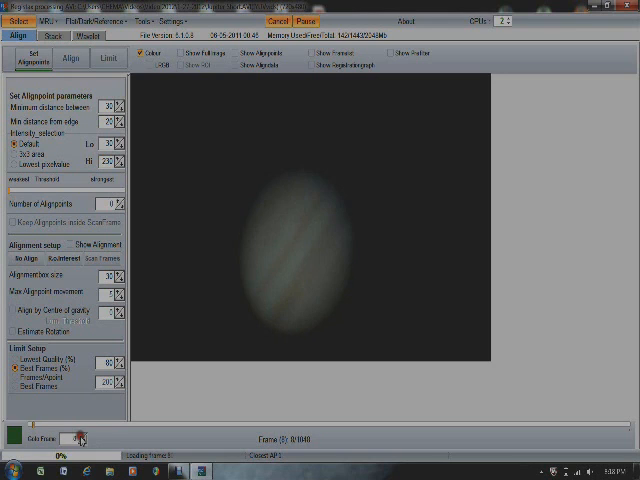
pyautogui.click(81, 437)
pyautogui.click(81, 437)
pyautogui.click(81, 437)
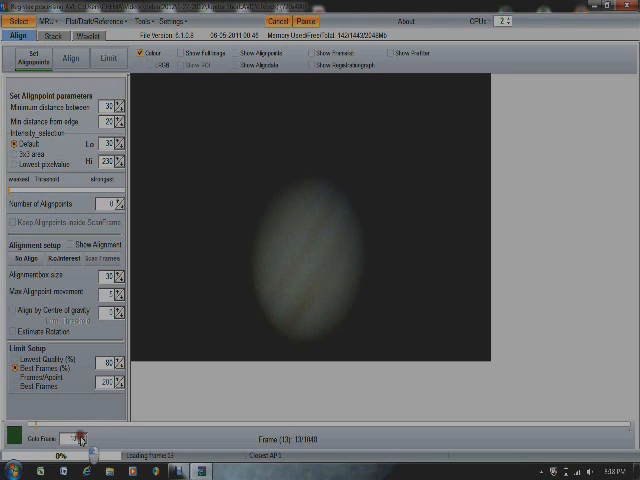
pyautogui.click(81, 437)
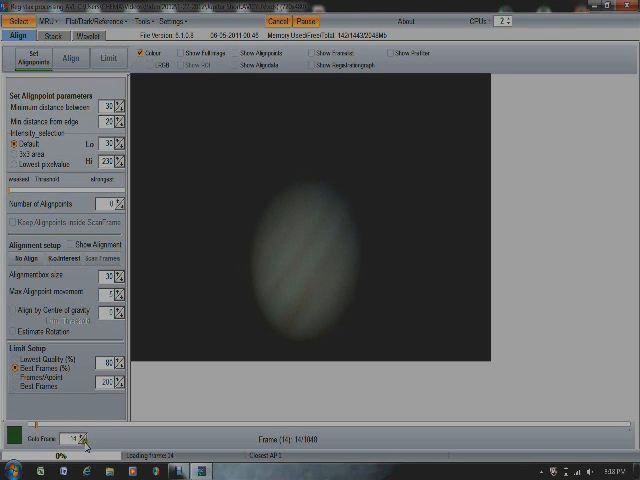
pyautogui.click(83, 441)
pyautogui.click(83, 441)
pyautogui.click(84, 442)
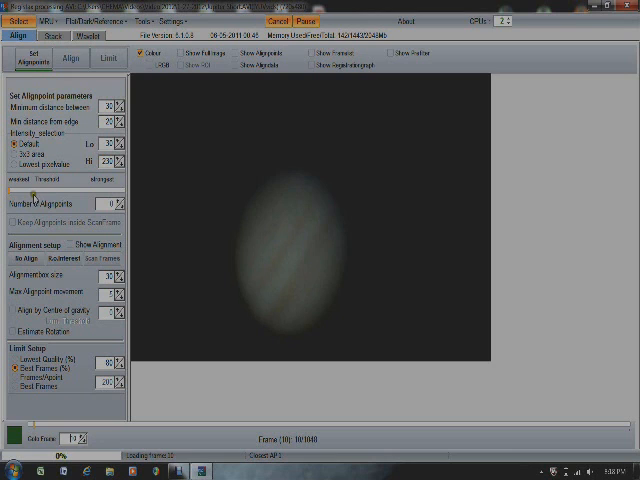
# - Auto-place alignpoints, add four by hand for 33 total, and align all frames
pyautogui.click(33, 60)
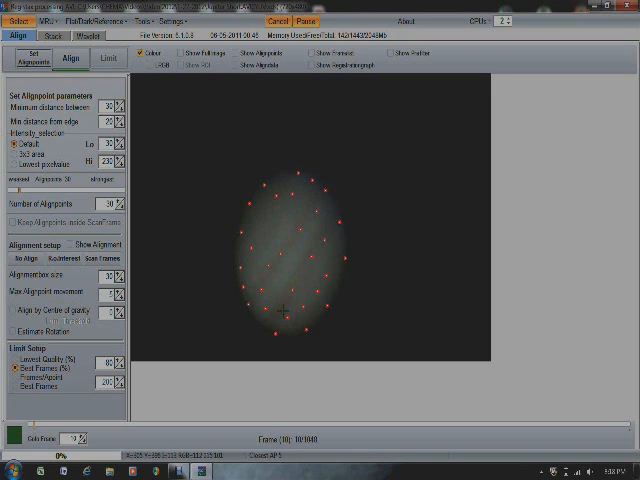
pyautogui.click(285, 301)
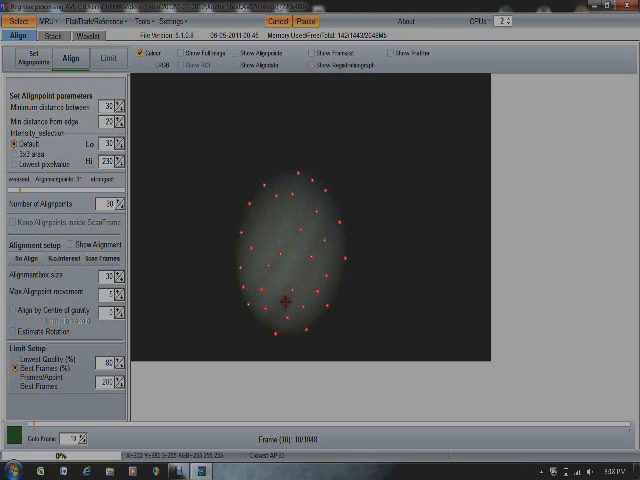
pyautogui.click(328, 241)
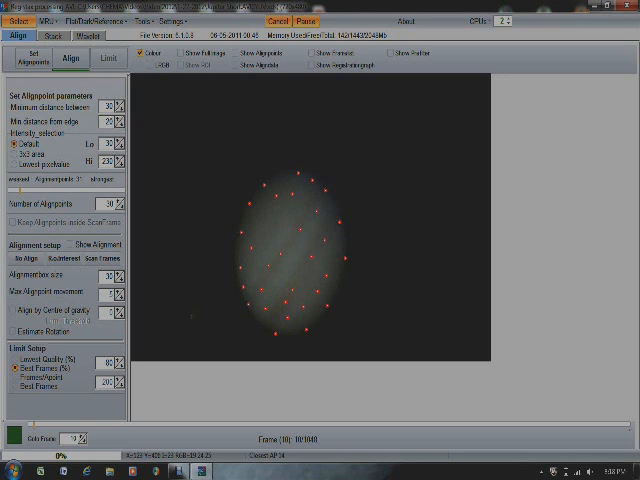
pyautogui.click(191, 317)
pyautogui.click(361, 202)
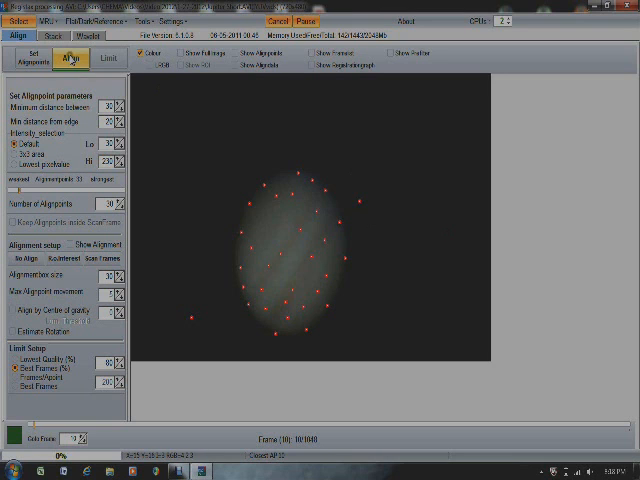
pyautogui.click(69, 57)
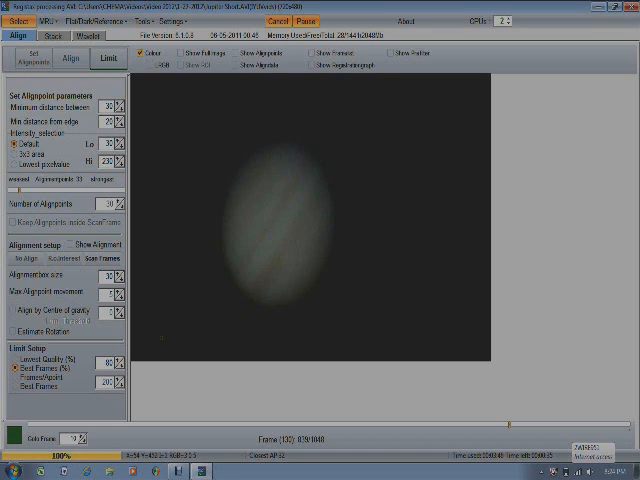
# - Limit to the best 839 frames and stack them into one Jupiter image
pyautogui.click(108, 62)
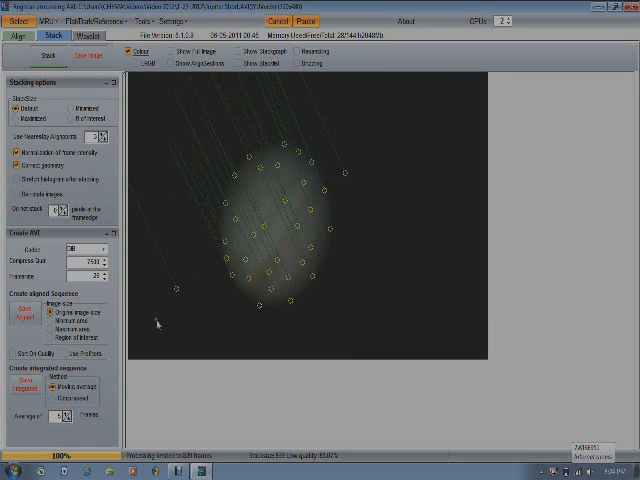
pyautogui.click(48, 57)
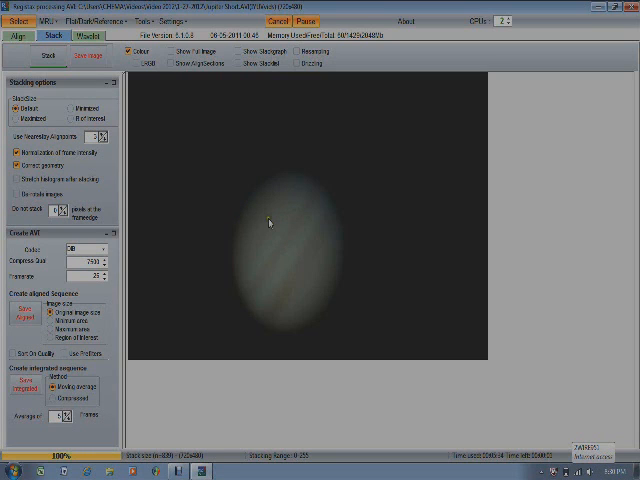
# - Move to the Wavelet stage and bring up the RGB Align tool
pyautogui.click(88, 38)
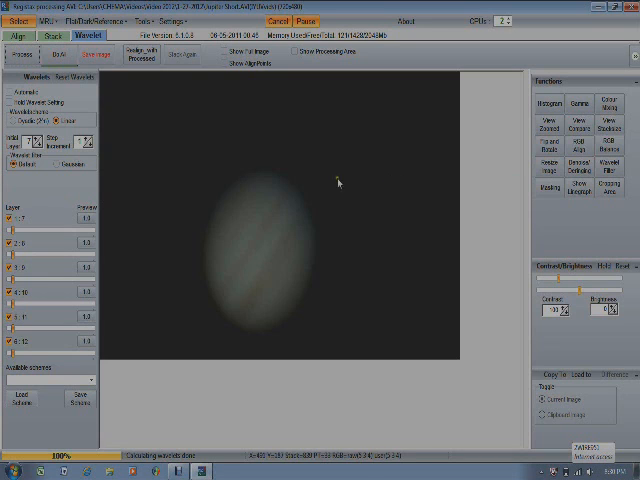
pyautogui.click(578, 148)
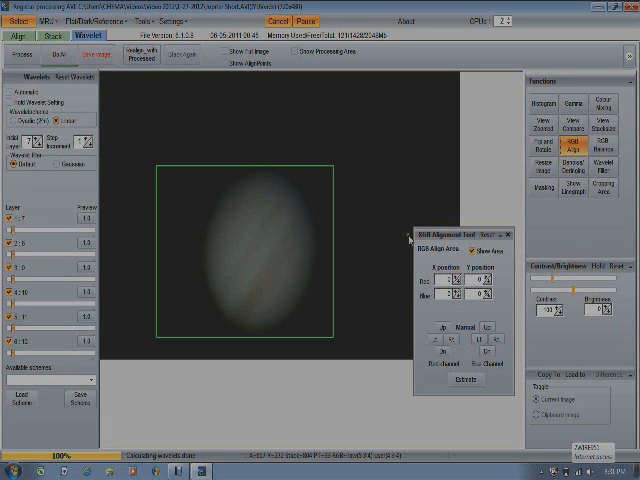
# - Estimate the red and blue channel offsets automatically, then close the RGB Alignment Tool
pyautogui.click(469, 381)
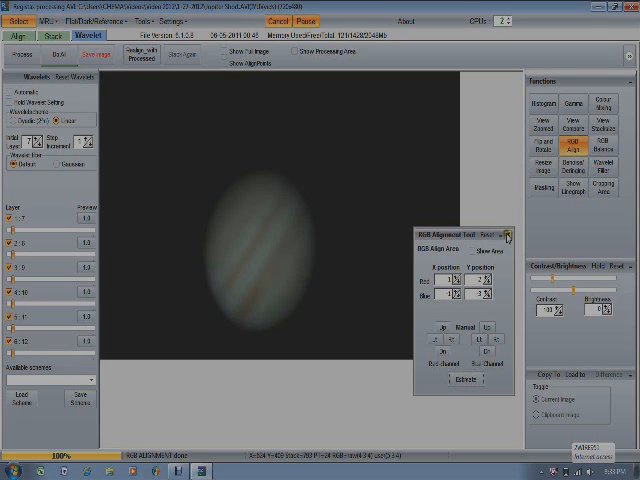
pyautogui.click(508, 236)
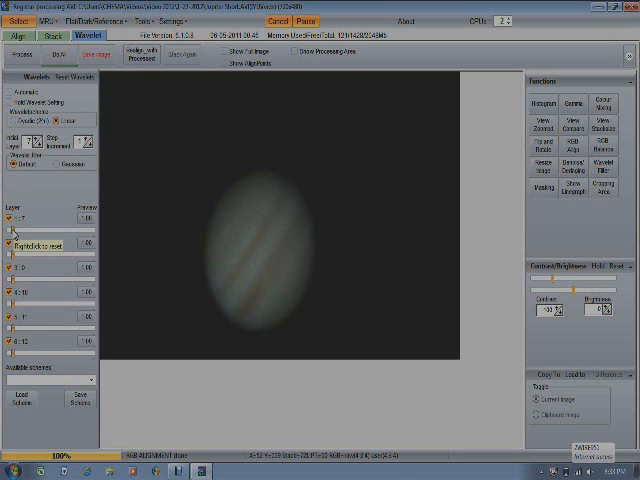
# - Give wavelet layers 1, 2 and 3 small sharpening increases after resetting layer 1
pyautogui.moveTo(14, 232); pyautogui.dragTo(29, 229)
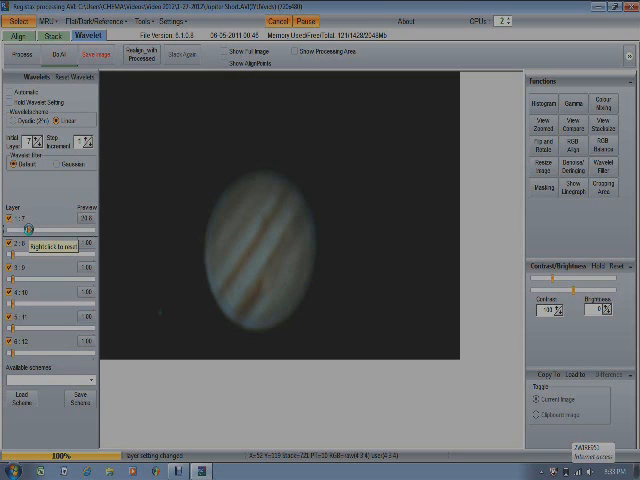
pyautogui.rightClick(20, 232)
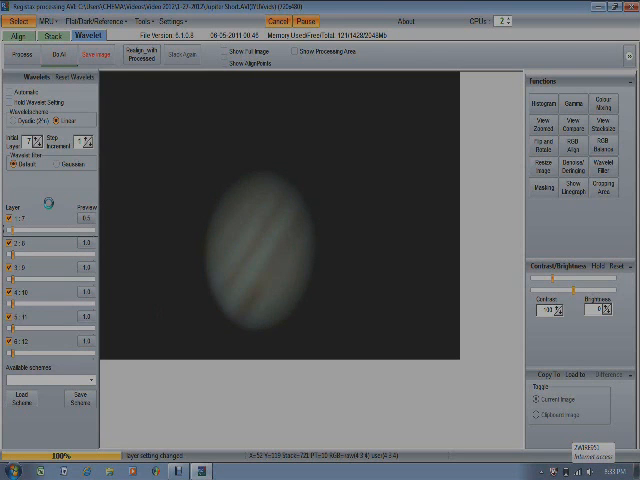
pyautogui.click(16, 232)
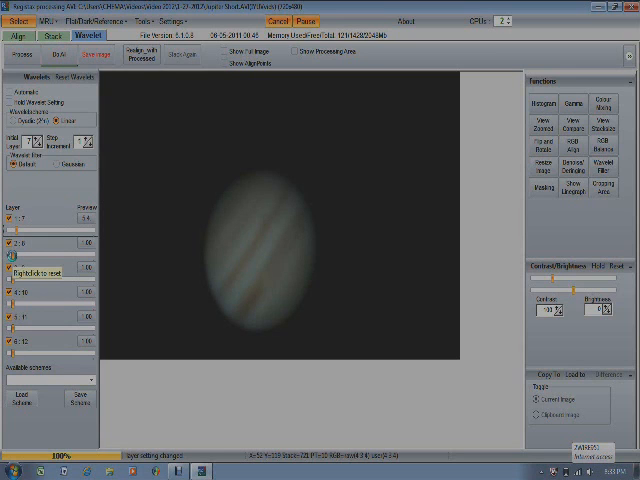
pyautogui.moveTo(13, 256); pyautogui.dragTo(19, 255)
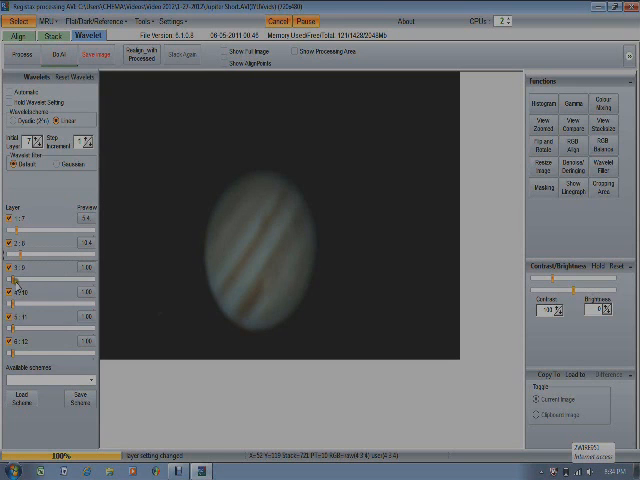
pyautogui.moveTo(12, 279); pyautogui.dragTo(22, 288)
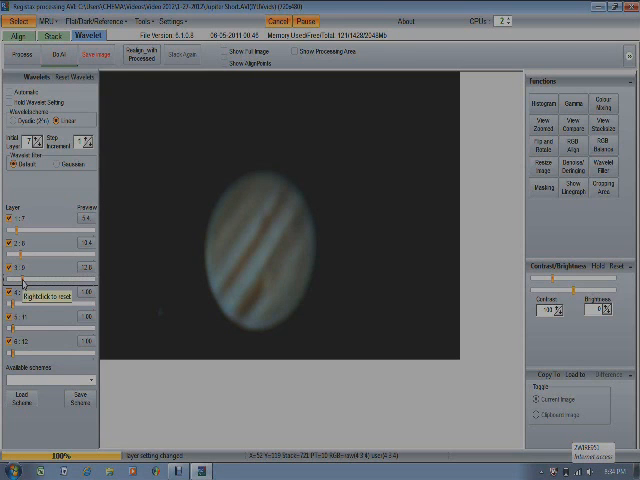
# - Set layer 4 sharpening to 4.8, lower layer 5, and raise layer 6 to about 1.6
pyautogui.moveTo(12, 303); pyautogui.dragTo(23, 304)
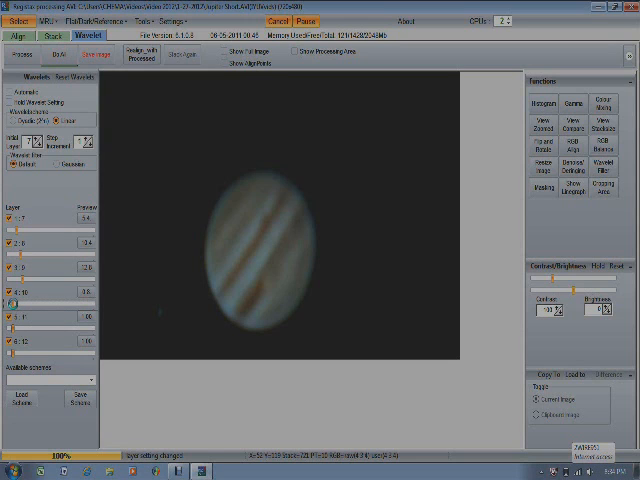
pyautogui.moveTo(12, 303); pyautogui.dragTo(28, 304)
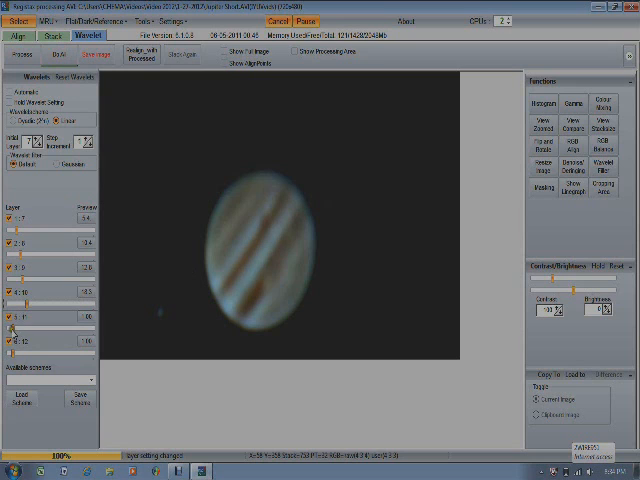
pyautogui.moveTo(12, 329); pyautogui.dragTo(16, 329)
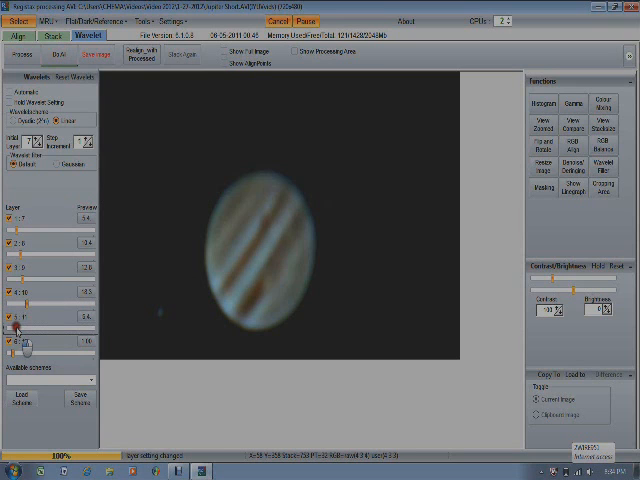
pyautogui.click(26, 330)
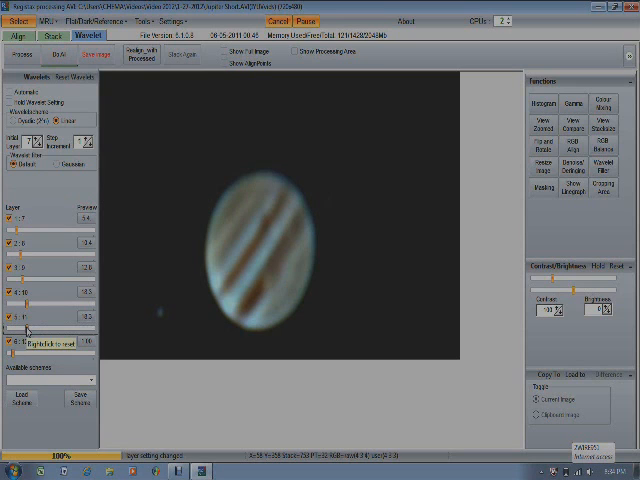
pyautogui.press('Left')
pyautogui.press('Left')
pyautogui.press('Left')
pyautogui.press('Left')
pyautogui.press('Left')
pyautogui.press('Left')
pyautogui.press('Left')
pyautogui.press('Left')
pyautogui.press('Left')
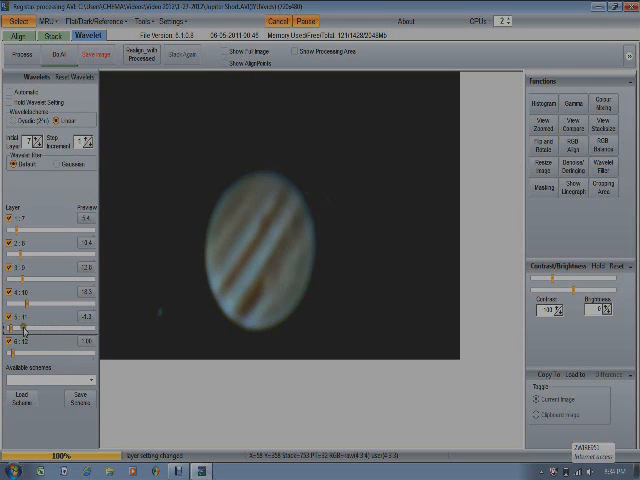
pyautogui.moveTo(12, 352); pyautogui.dragTo(20, 352)
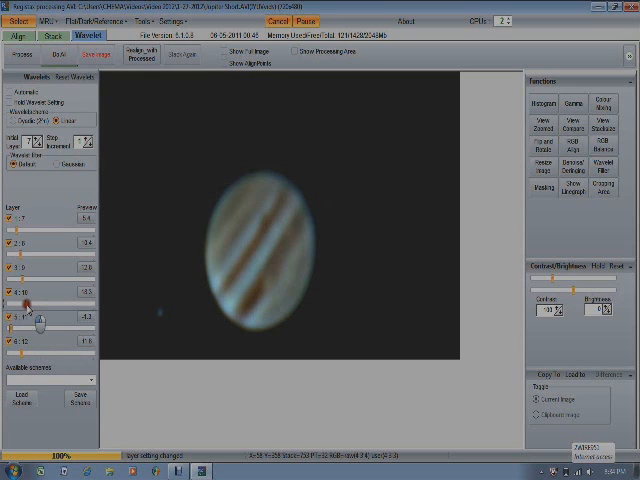
pyautogui.moveTo(27, 306); pyautogui.dragTo(16, 306)
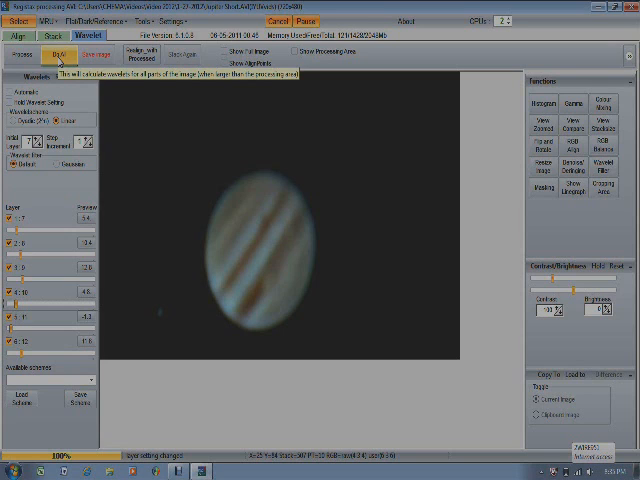
# - Apply the wavelet settings to the whole image with Do All
pyautogui.click(59, 60)
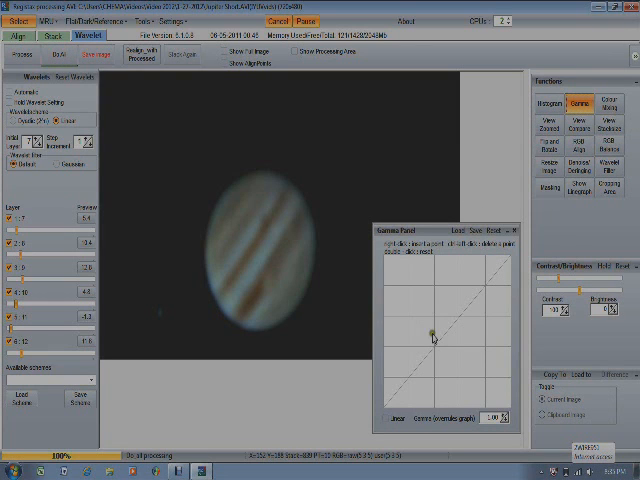
# - Bend the gamma curve up to brighten, straighten it again, and close the Gamma Panel
pyautogui.moveTo(446, 334); pyautogui.dragTo(428, 320)
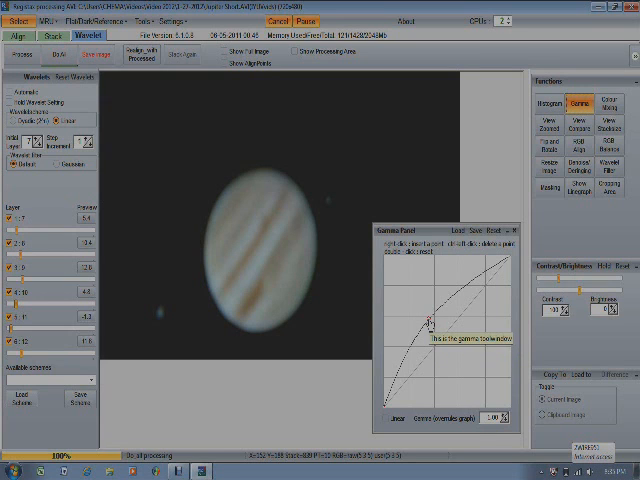
pyautogui.moveTo(430, 322); pyautogui.dragTo(450, 342)
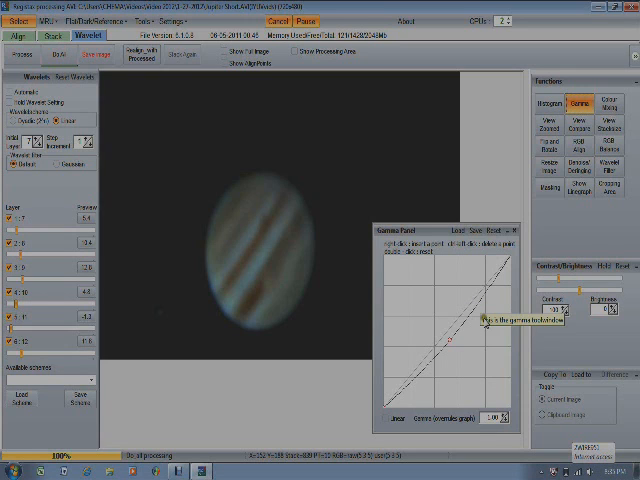
pyautogui.click(514, 230)
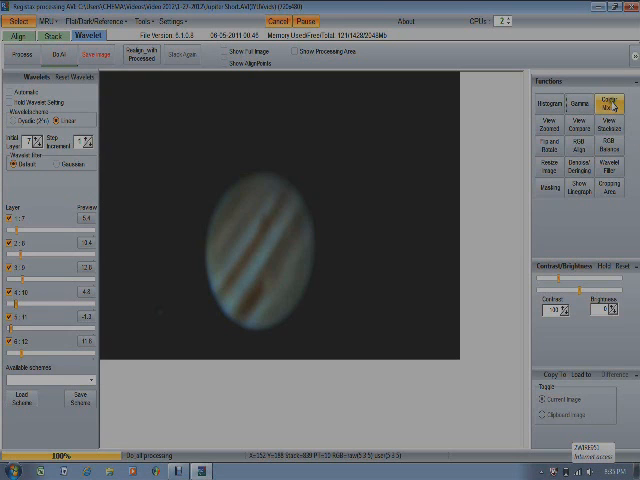
pyautogui.click(612, 106)
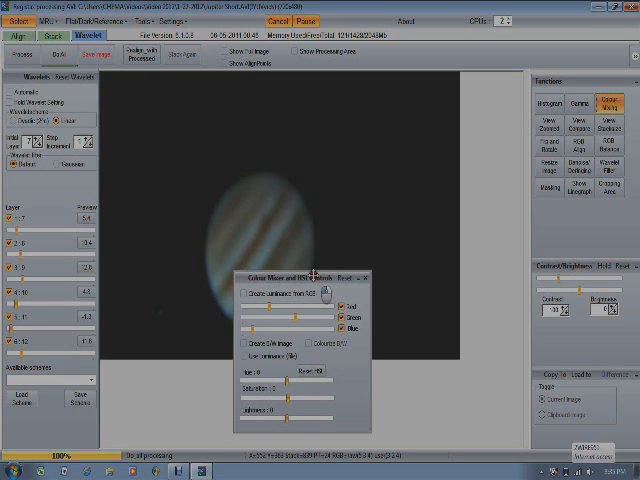
pyautogui.moveTo(314, 276); pyautogui.dragTo(464, 250)
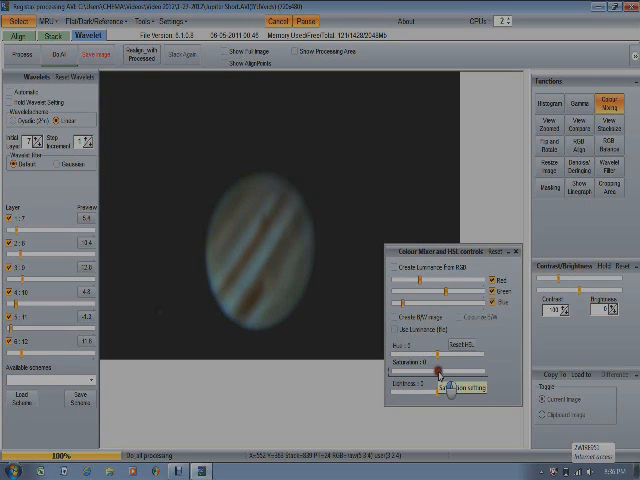
pyautogui.click(440, 373)
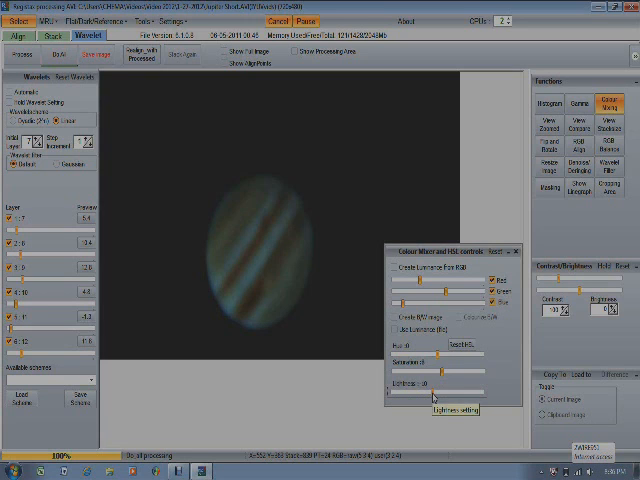
pyautogui.click(514, 251)
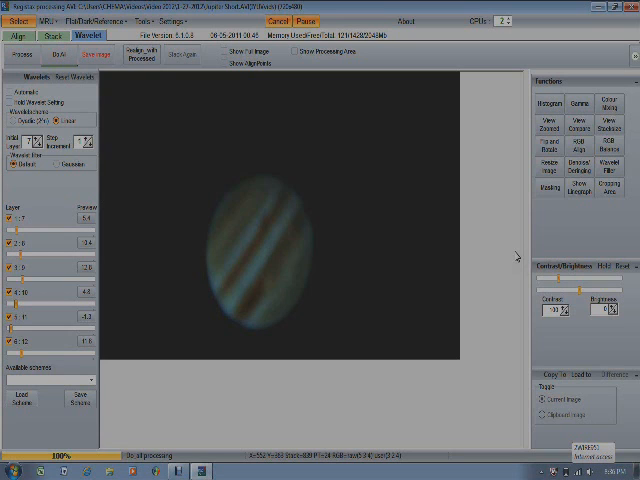
# - Name the output file Jupiter and choose JPEG (8BIT RGB) as the save format
pyautogui.click(94, 56)
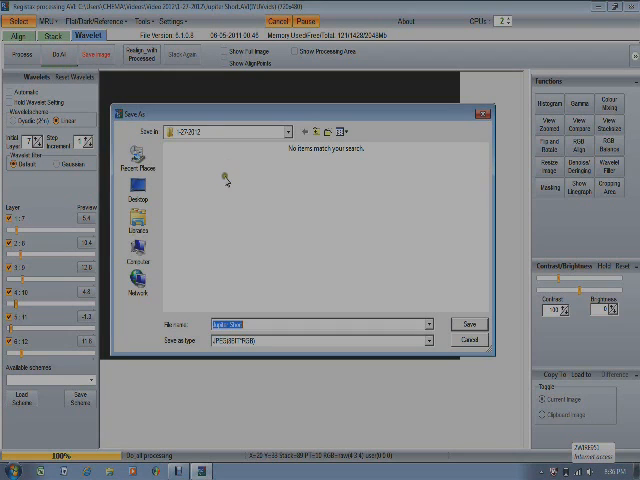
pyautogui.hotkey('shift', 'Tab')
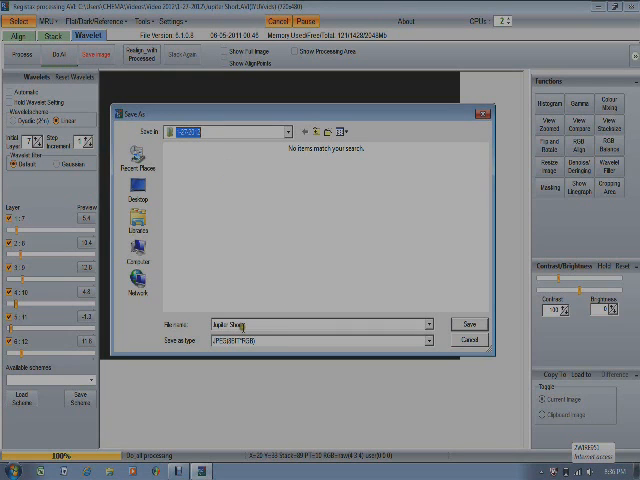
pyautogui.doubleClick(241, 326)
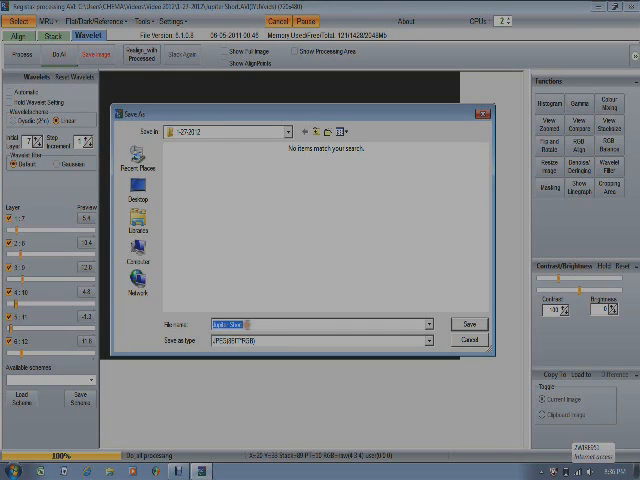
pyautogui.click(247, 325)
pyautogui.press('BackSpace')
pyautogui.press('BackSpace')
pyautogui.press('BackSpace')
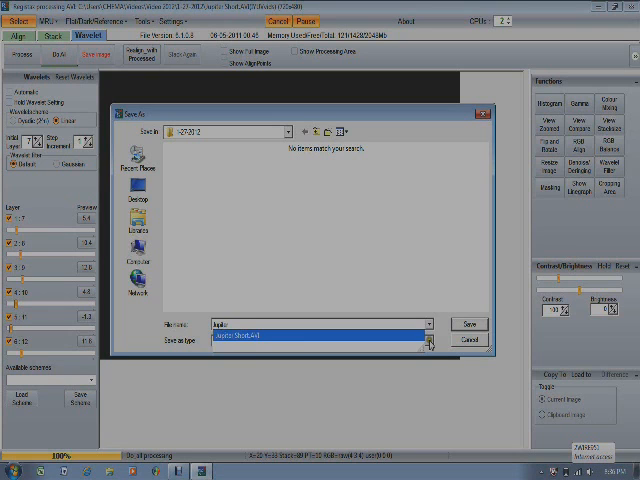
pyautogui.click(429, 341)
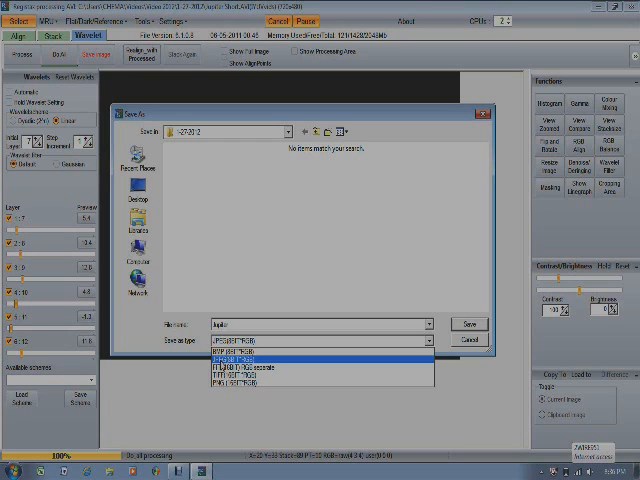
pyautogui.click(240, 358)
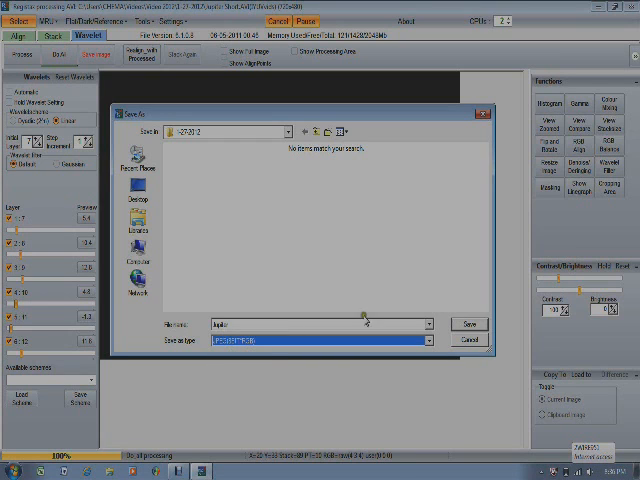
# - Confirm the save so the dialog closes and RegiStax returns to the main screen
pyautogui.click(456, 324)
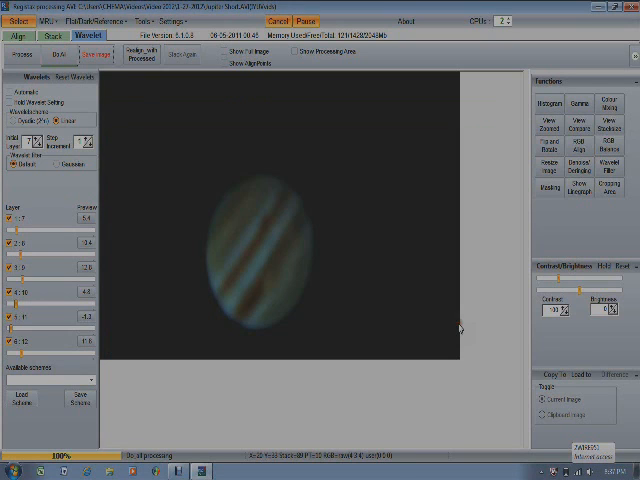